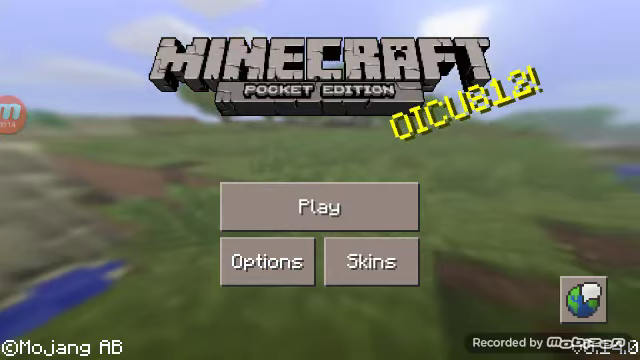
Step: Browse the Minecraft PE skins menu, try the Steve skin, then exit to the home screen
left_click(371, 261)
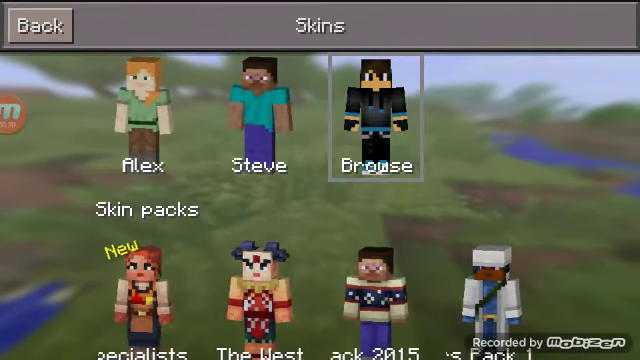
left_click(259, 115)
left_click(376, 115)
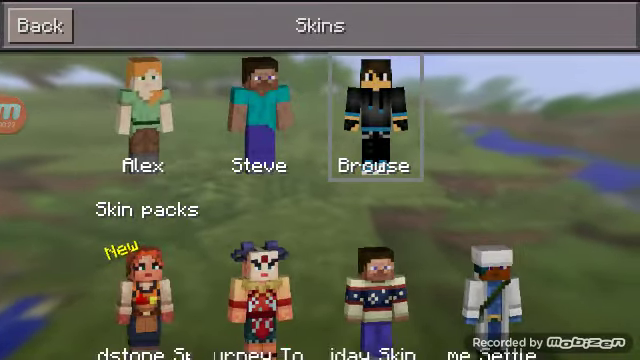
left_click(40, 25)
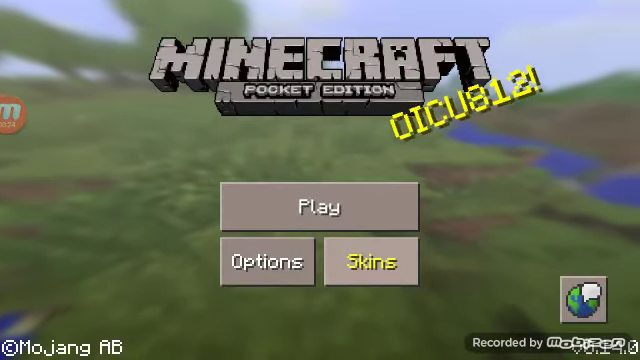
key("super")
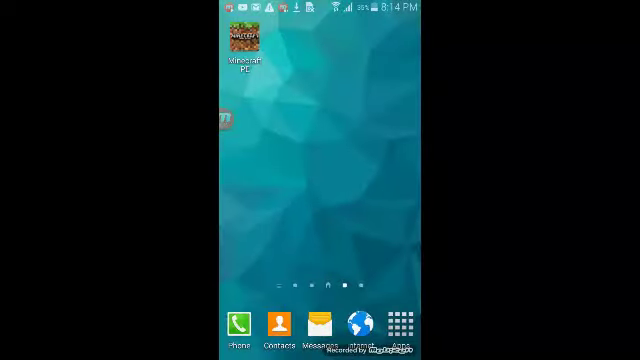
Step: Go to the main home screen page and clear Samsung Internet's address bar for minecraftskins.com
left_click_drag(250, 180, 390, 180)
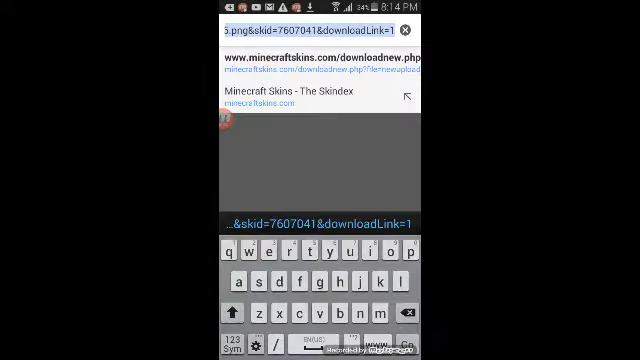
left_click(405, 30)
type("m")
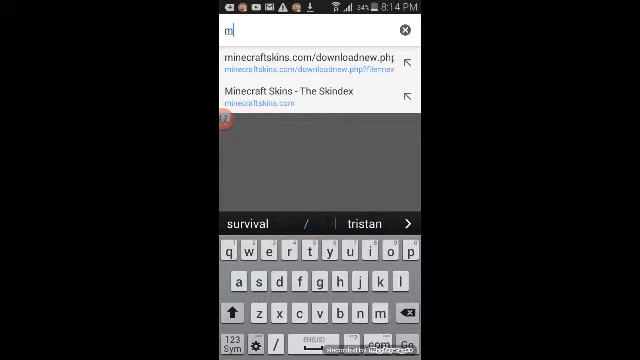
type("inecraftskins.com")
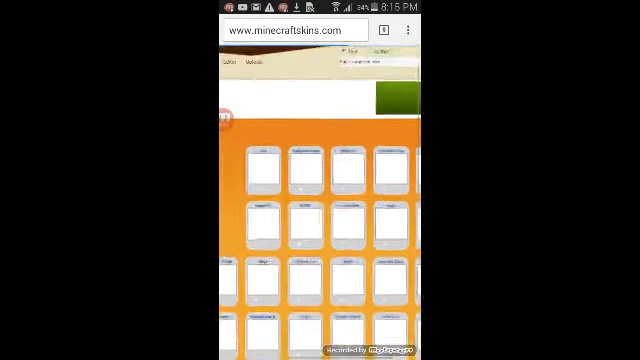
scroll(320, 200, "up", 2)
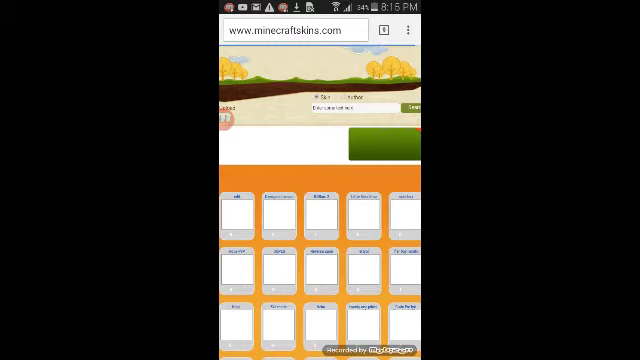
Step: Leave a PayPal ad page, return to The Skindex, and start a 'Goanamate' skin search
left_click(384, 143)
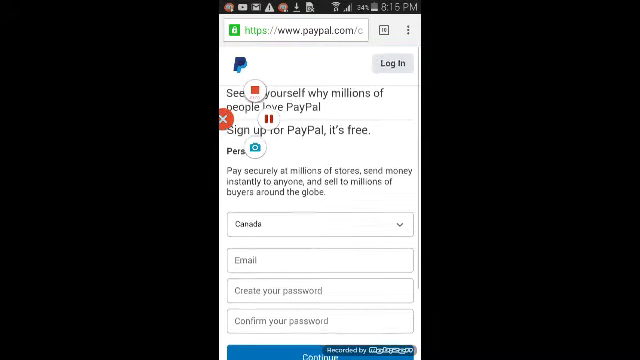
key("XF86Back")
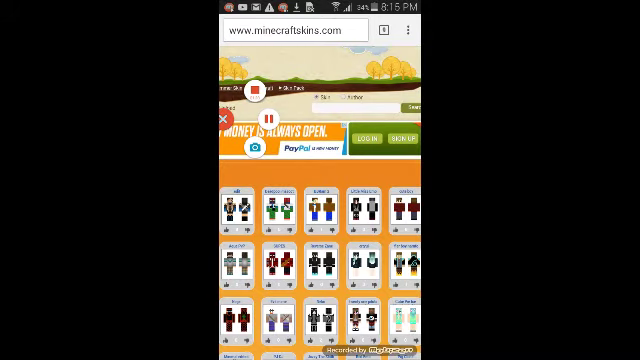
left_click(358, 107)
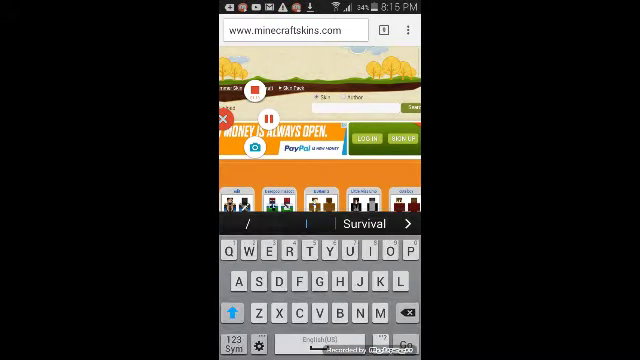
type("G")
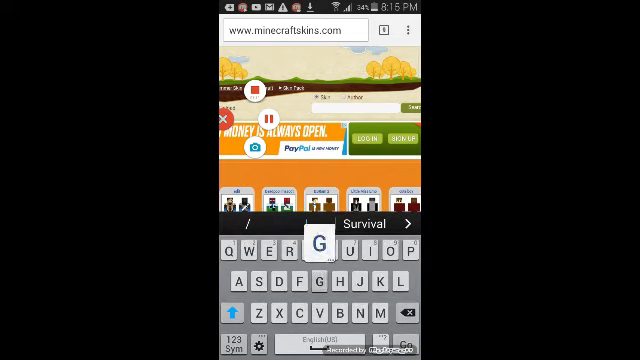
type("oan")
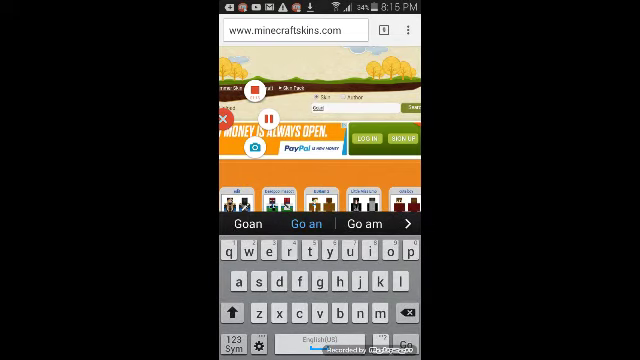
type("a")
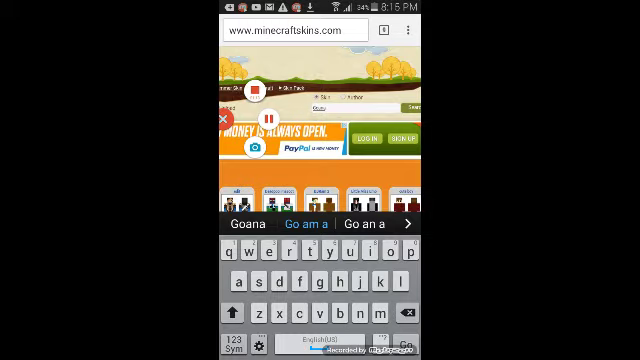
type("mate")
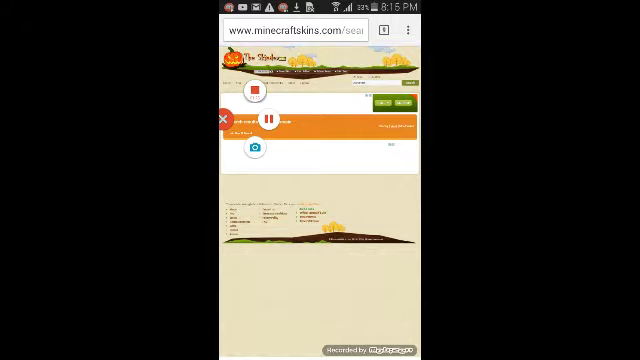
Step: Erase the old search text and start a new search for 'Boy skins'
left_click(300, 125)
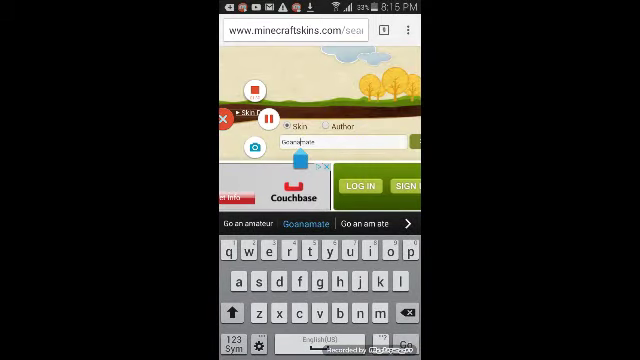
type("mate")
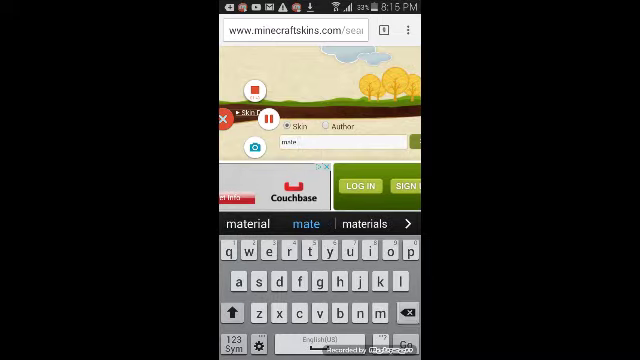
key("BackSpace")
key("BackSpace")
key("BackSpace")
key("BackSpace")
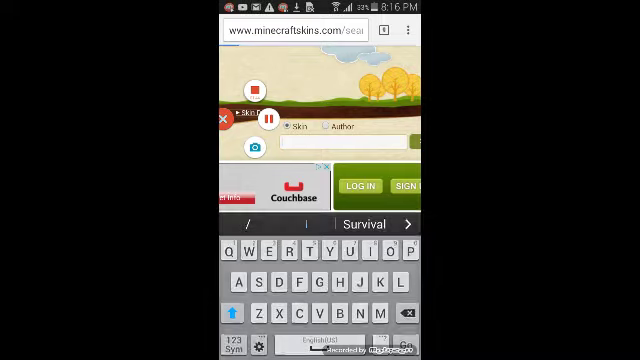
key("Return")
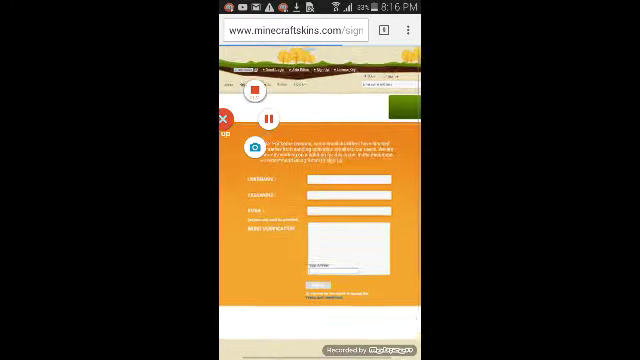
scroll(320, 180, "up", 4)
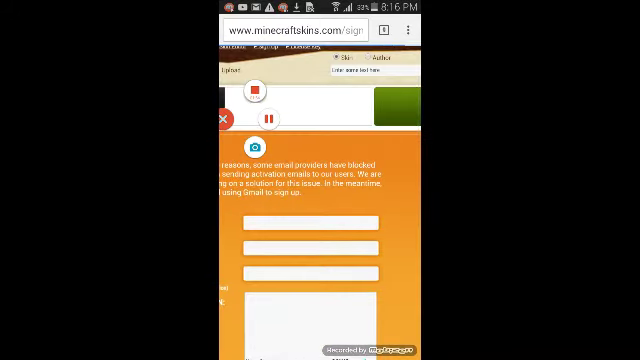
left_click(355, 70)
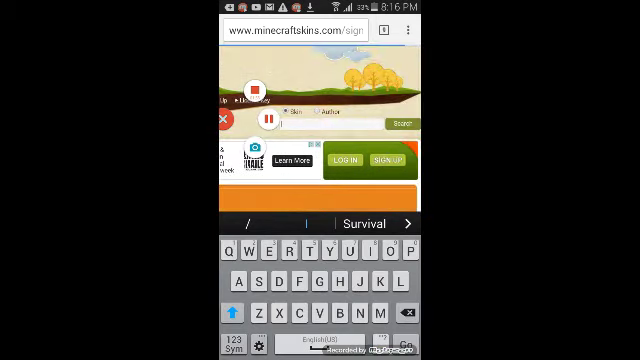
type("Boy ski")
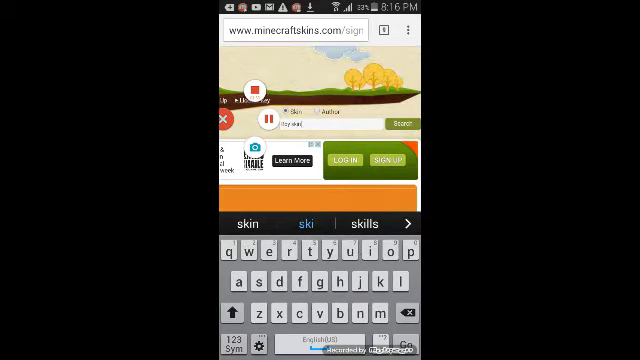
type("ns")
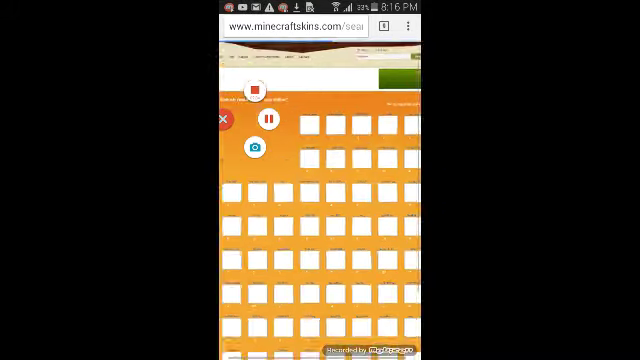
scroll(320, 240, "down", 3)
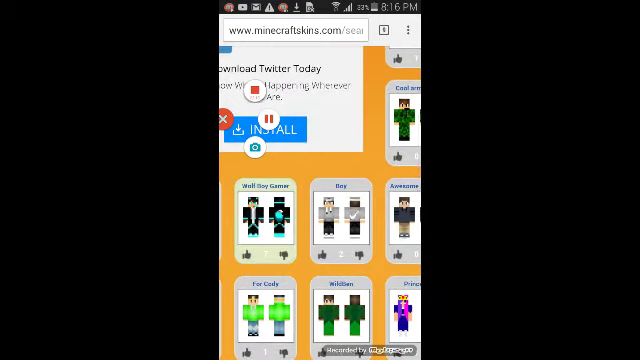
Step: Open the Wolf Boy Gamer skin's page from the boy skins results grid
left_click(265, 215)
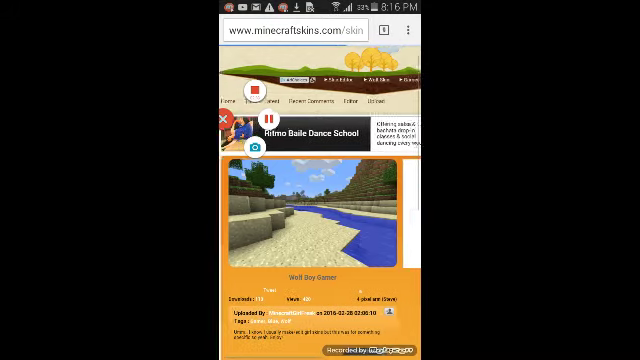
scroll(320, 200, "right", 5)
scroll(320, 200, "right", 2)
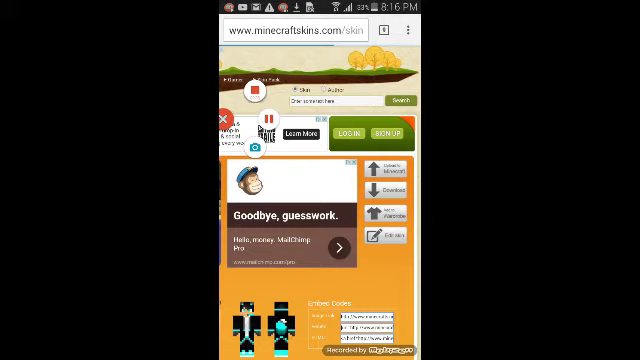
Step: Download the Wolf Boy Gamer skin PNG and return to the home screen
left_click(385, 190)
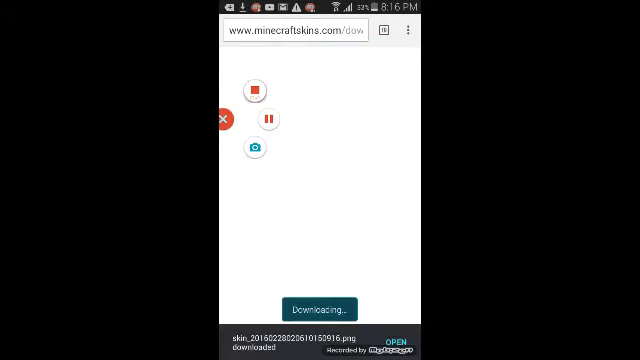
key("Home")
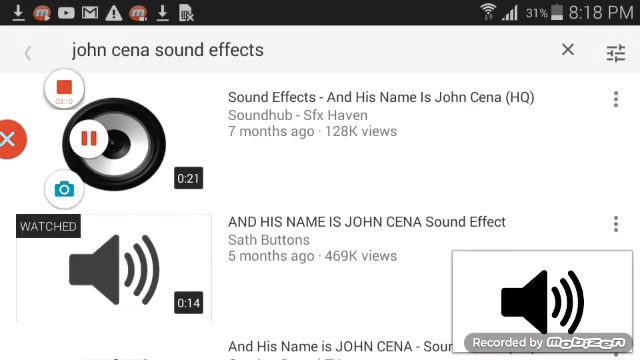
scroll(320, 200, "down", 2)
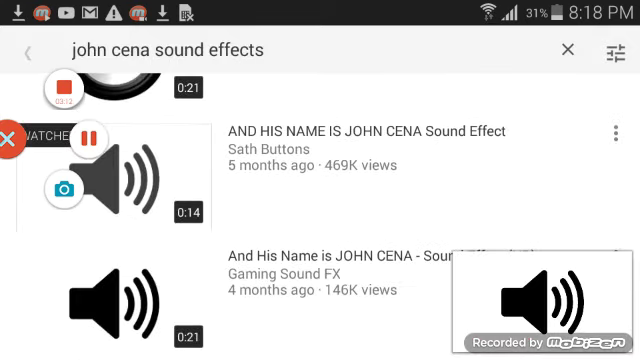
left_click(330, 143)
left_click(28, 46)
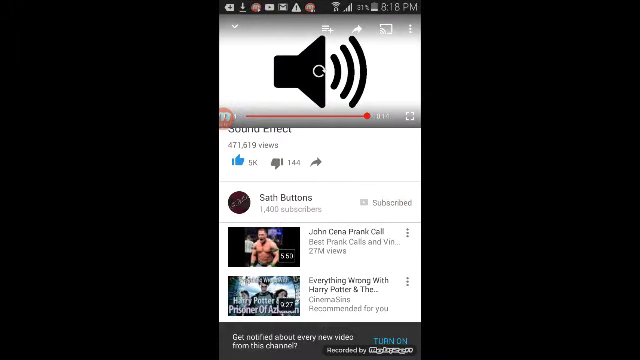
key("Home")
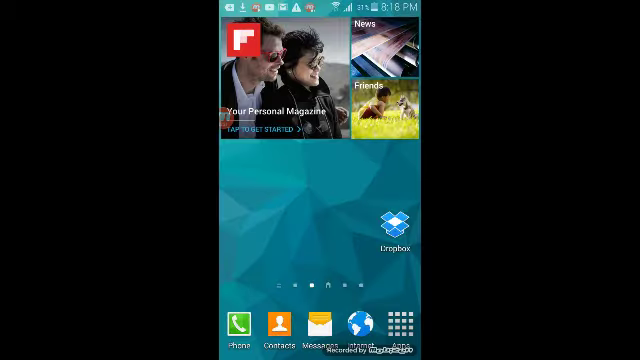